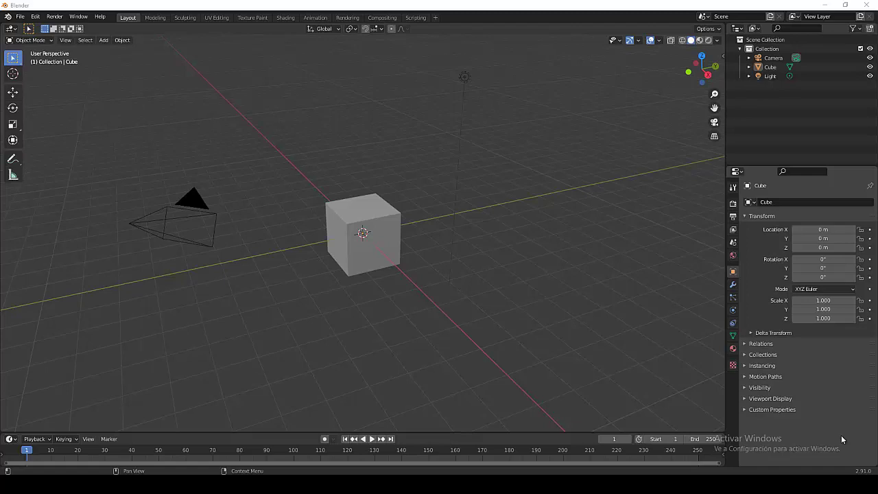
Step: Box-select the default camera, cube and light and delete all three
key(ctrl+z)
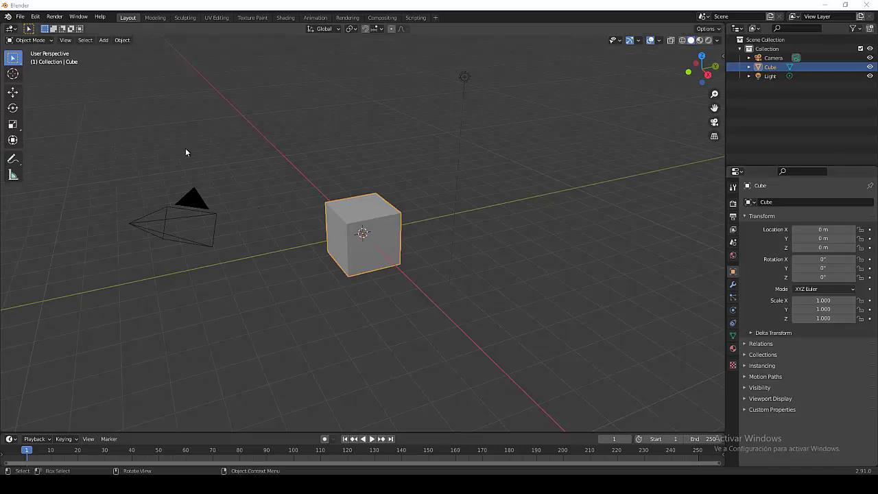
drag(121, 59, 515, 297)
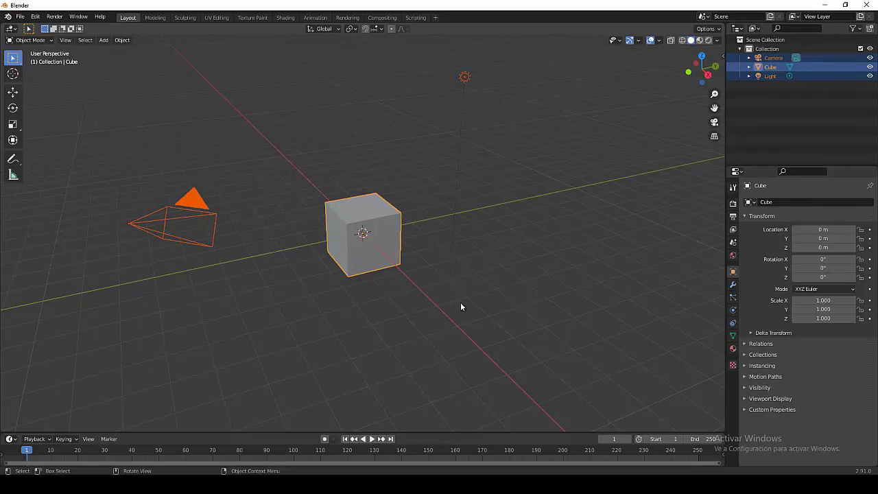
key(Delete)
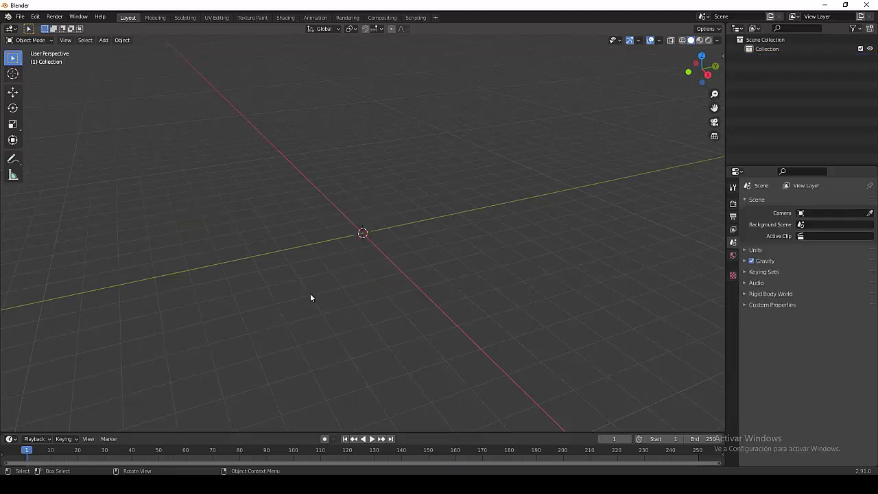
Step: Add a UV sphere at the origin and frame it in front orthographic view
key(shift+a)
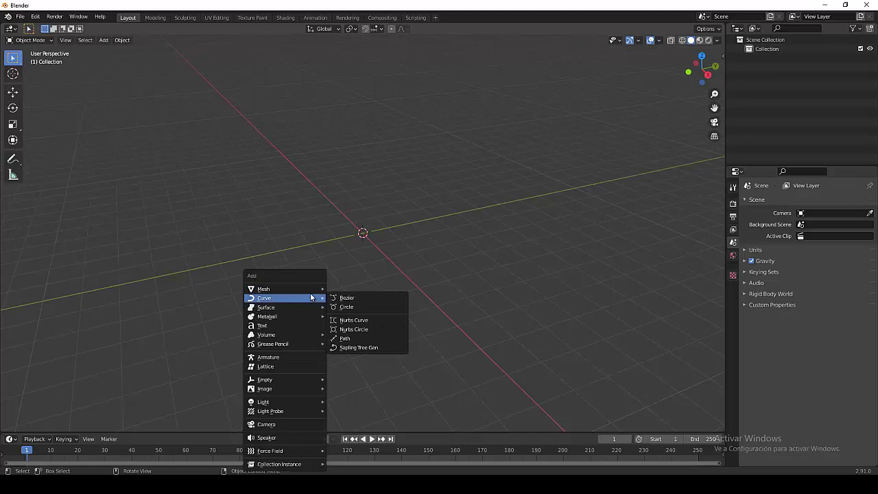
mouse_move(274, 289)
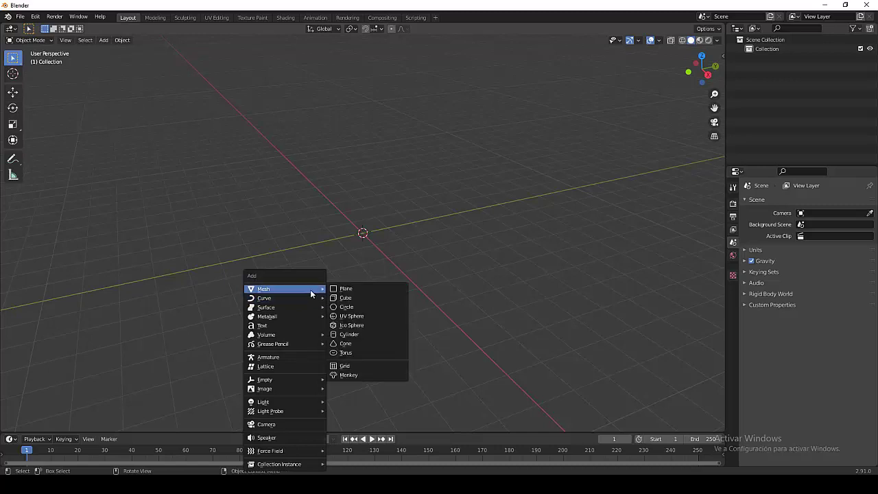
click(364, 316)
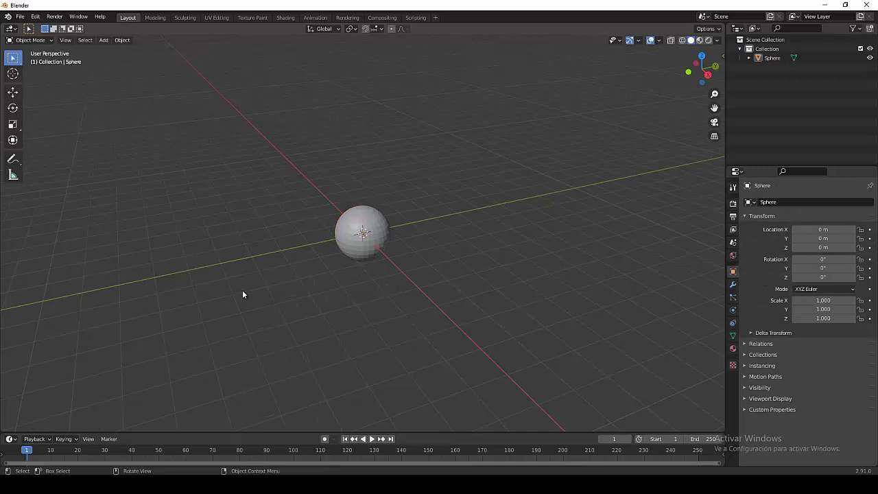
key(KP_1)
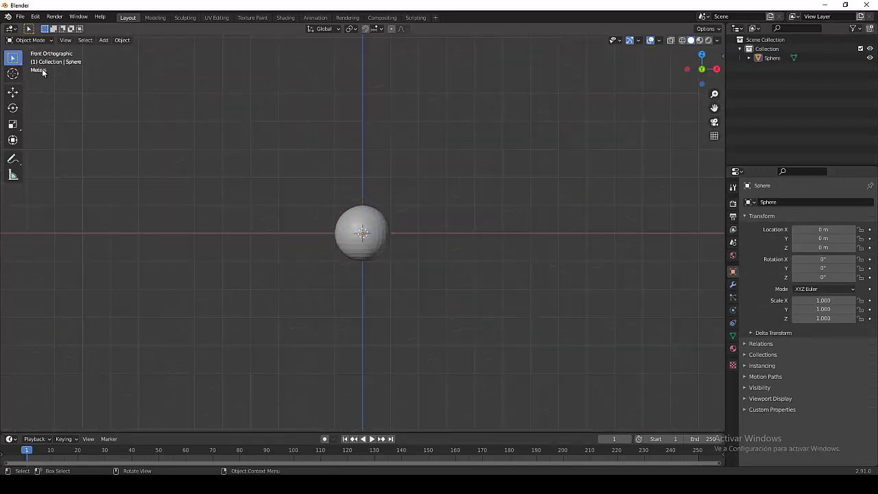
scroll(613, 293, down, 3)
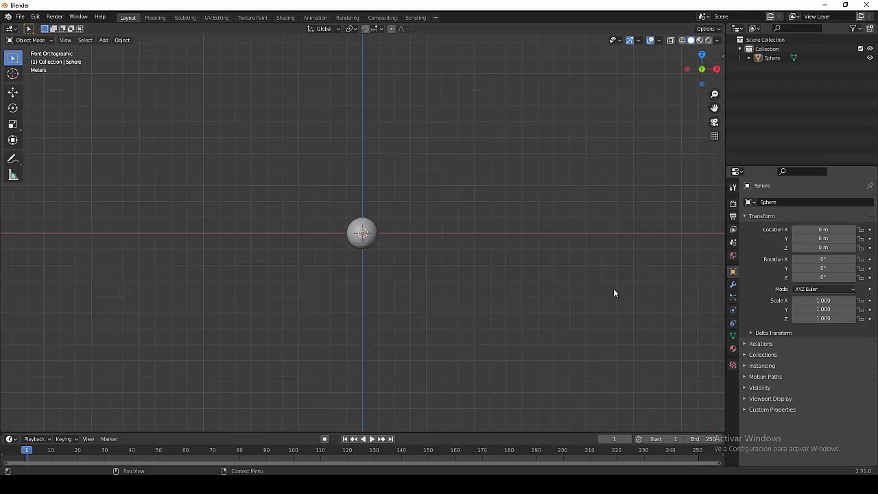
click(367, 249)
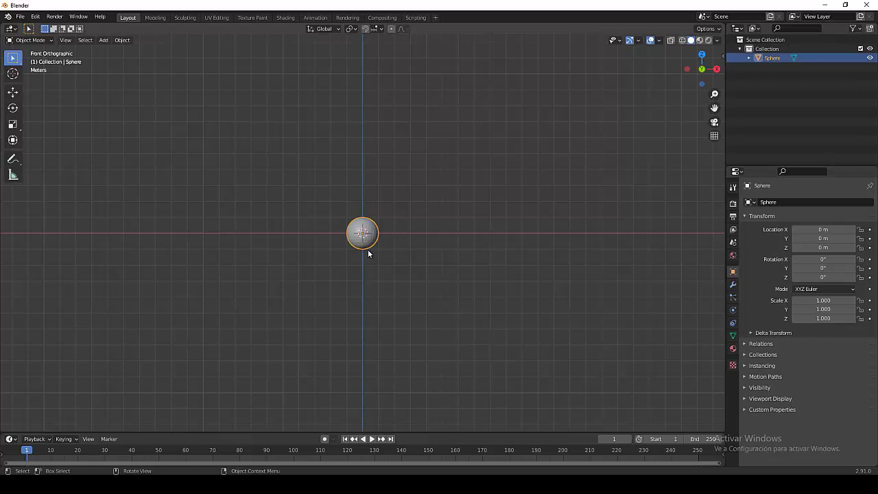
key(KP_Decimal)
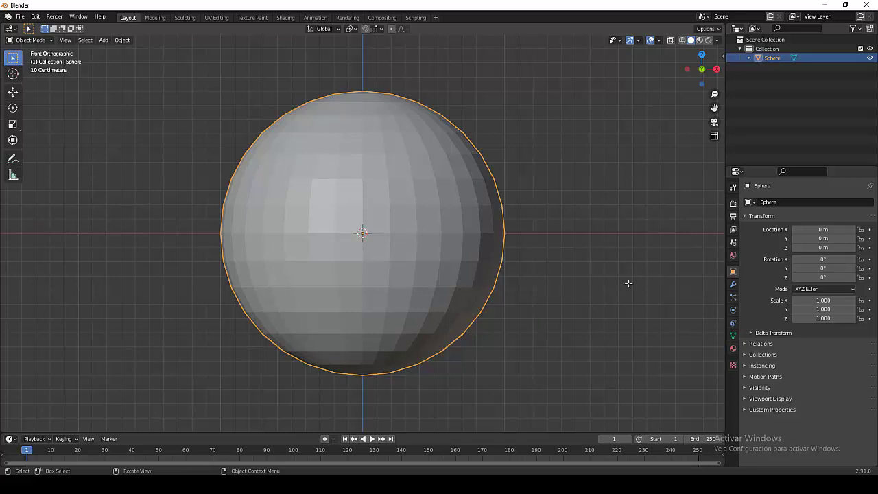
Step: In Edit Mode with X-ray on, box-select the sphere's right-half vertices, back ones included
key(Tab)
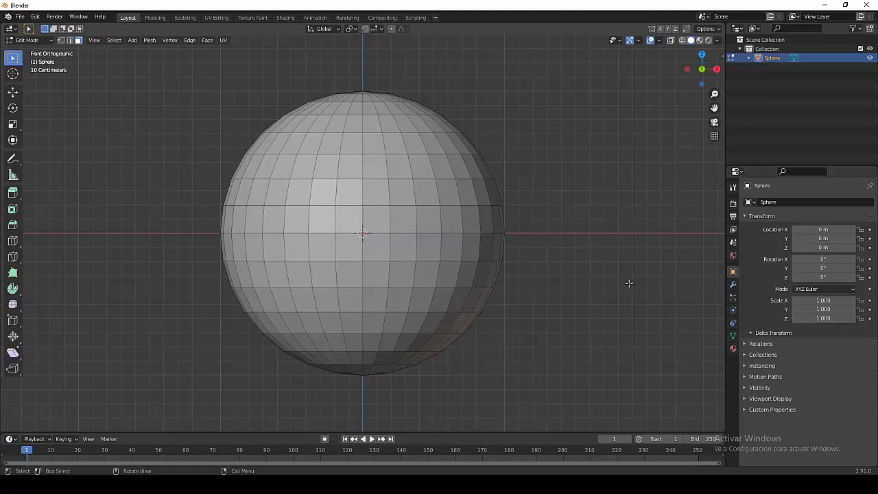
key(alt)
key(alt+z)
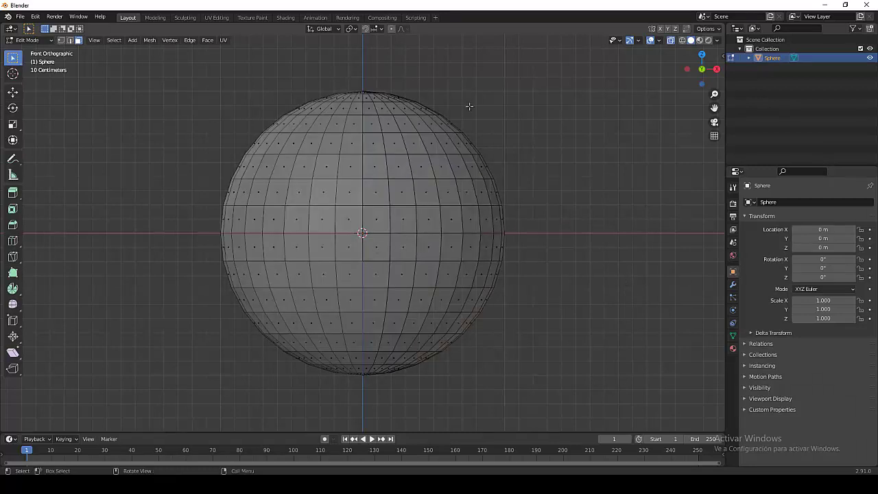
mouse_move(535, 72)
mouse_down()
mouse_move(398, 395)
mouse_move(417, 394)
mouse_up()
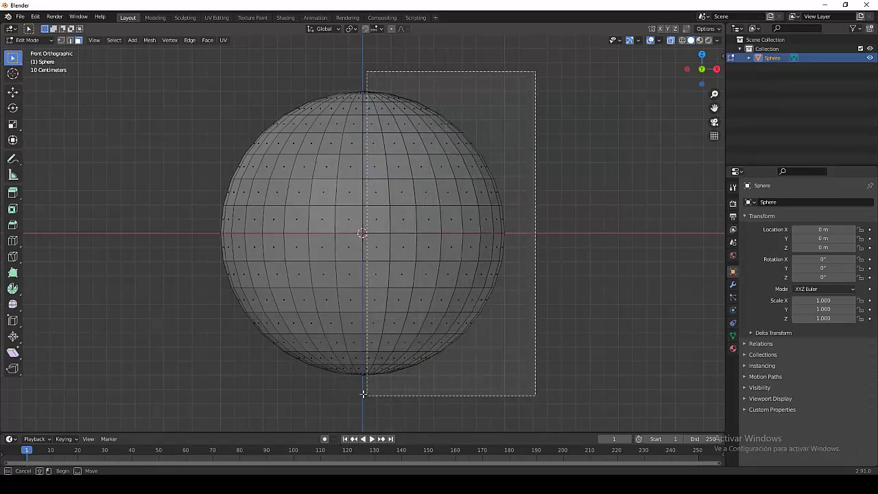
drag(417, 394, 364, 395)
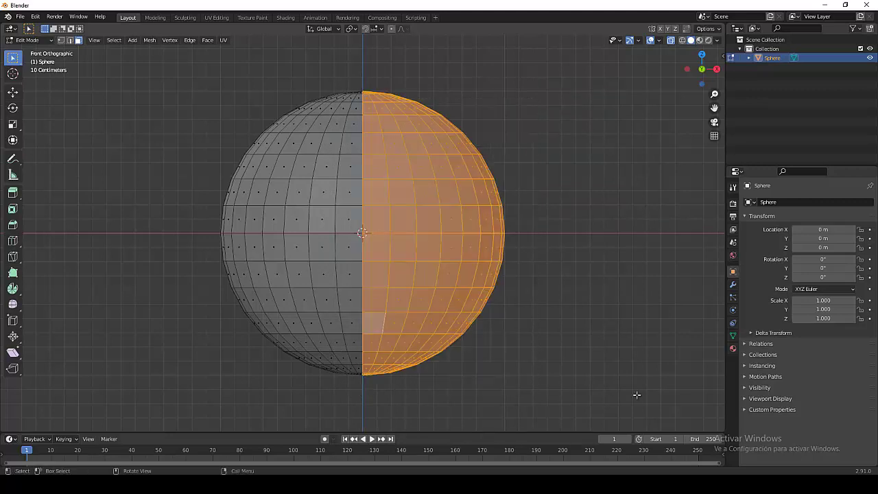
Step: Separate the selected right half into its own object, Sphere.001
key(p)
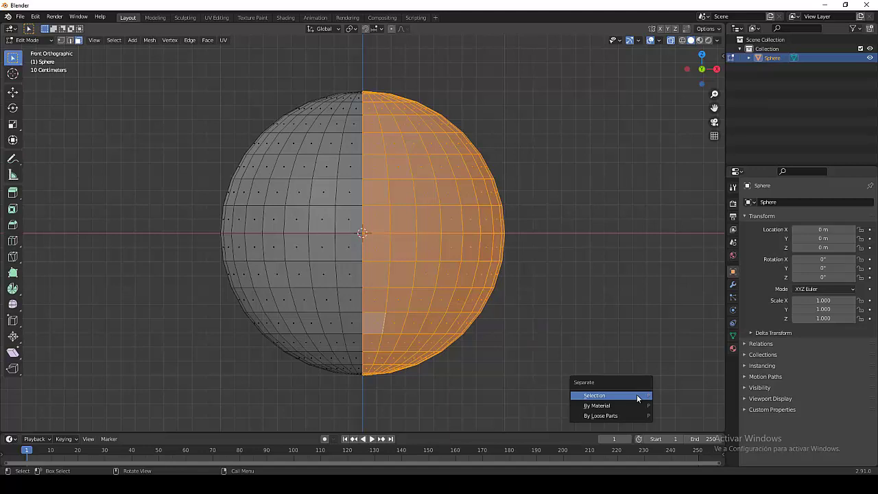
click(637, 394)
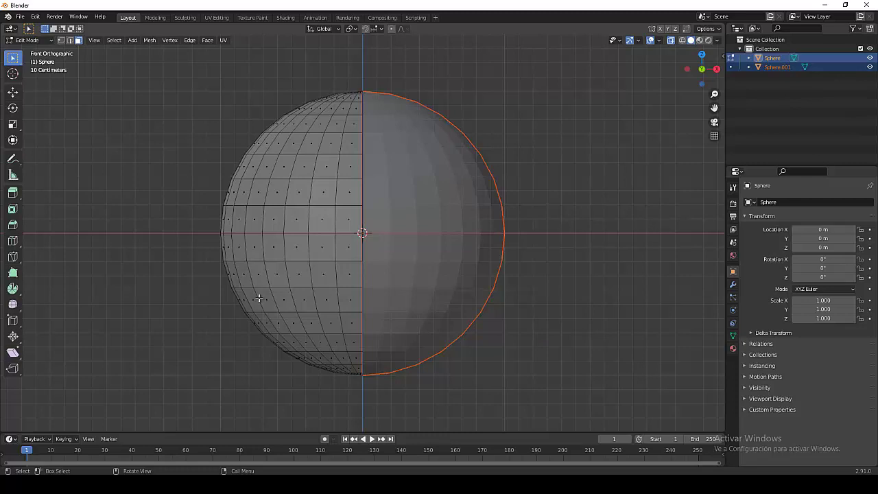
Step: Select the whole left half, rotate it 90° about X, and return to Object Mode
key(ctrl+l)
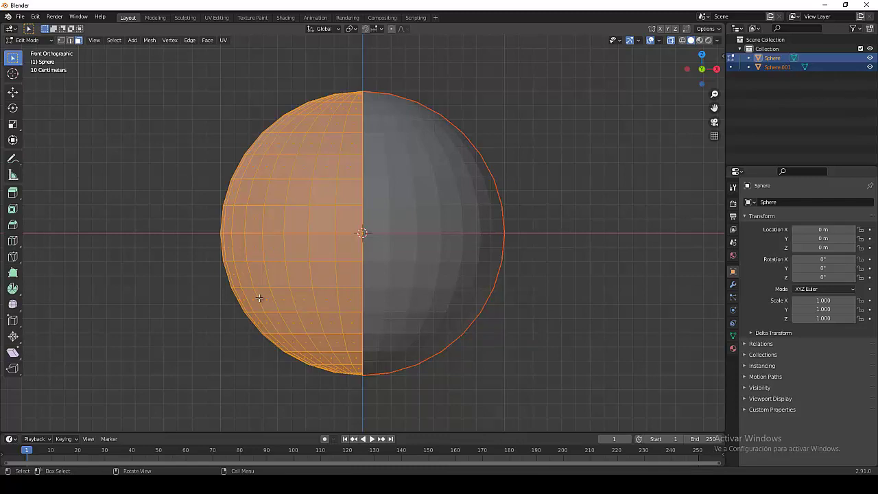
text(r90)
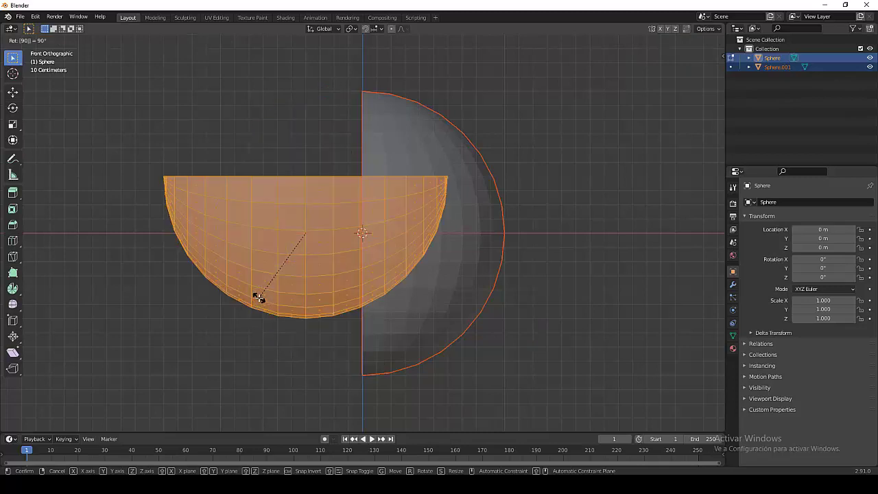
text(x)
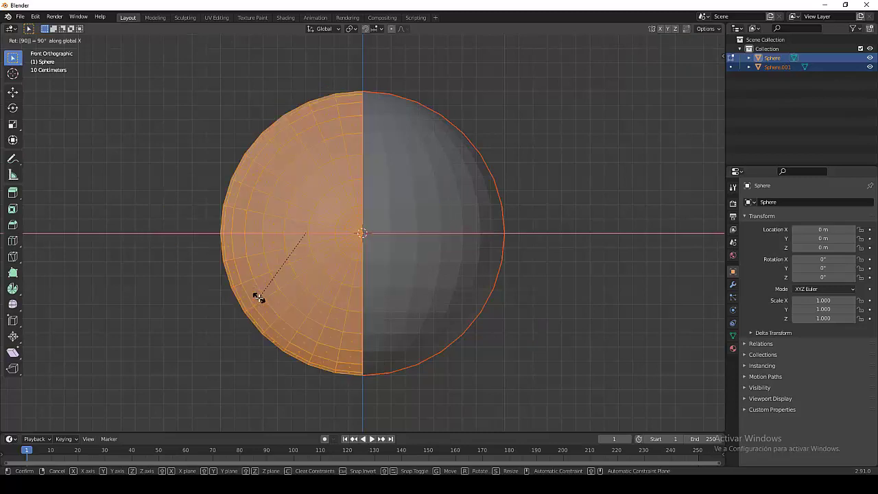
key(Return)
click(813, 395)
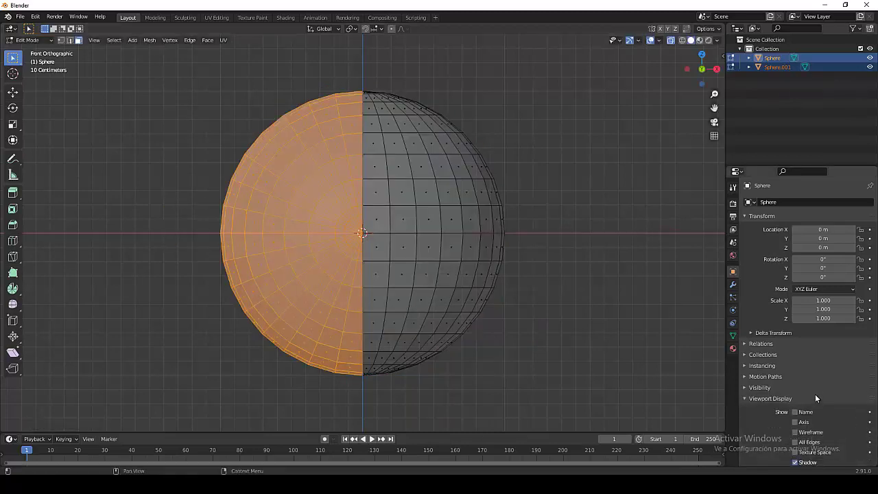
click(796, 396)
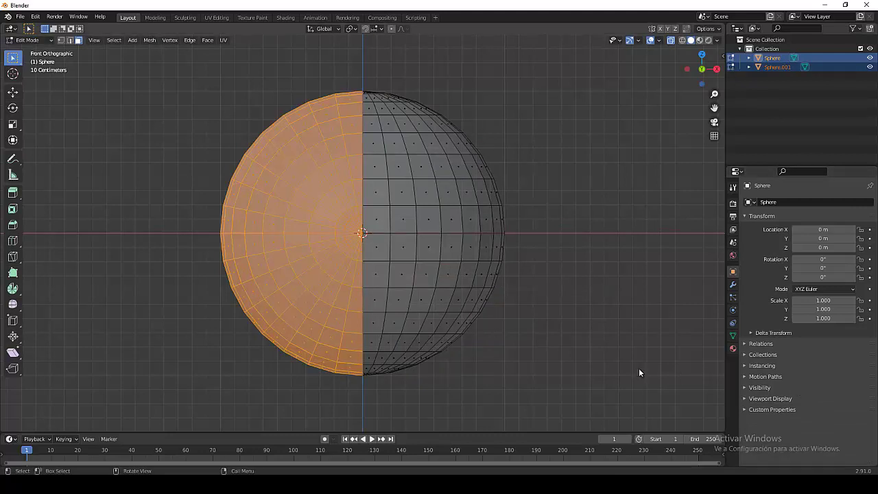
key(Tab)
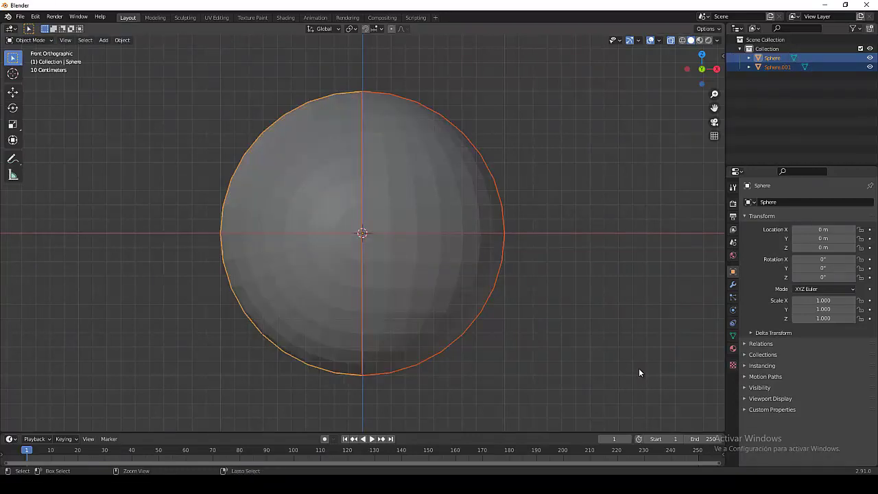
Step: Join both halves into one Sphere object and enter its Edit Mode
key(ctrl+j)
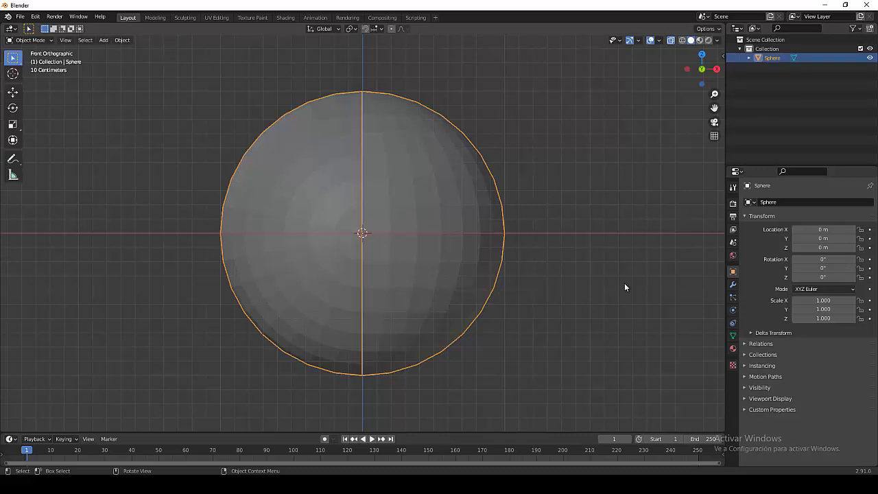
key(Tab)
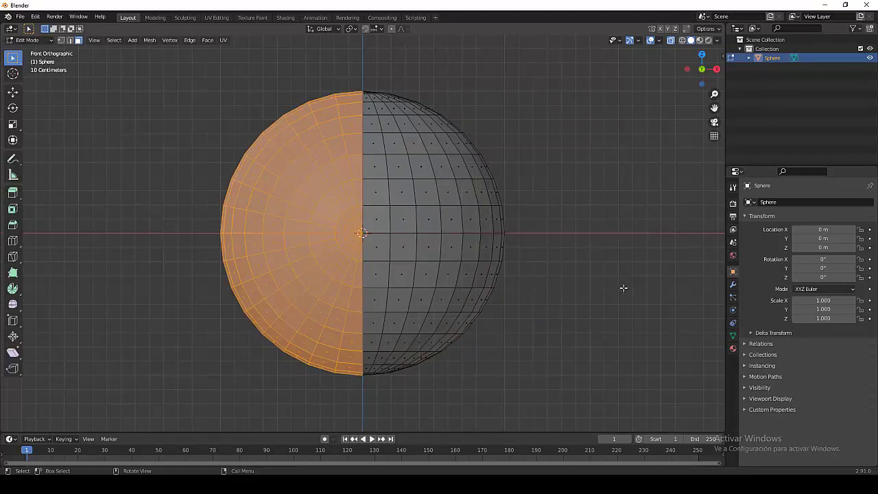
Step: Select the whole mesh and merge by distance, removing 32 duplicate vertices
key(alt+a)
key(2)
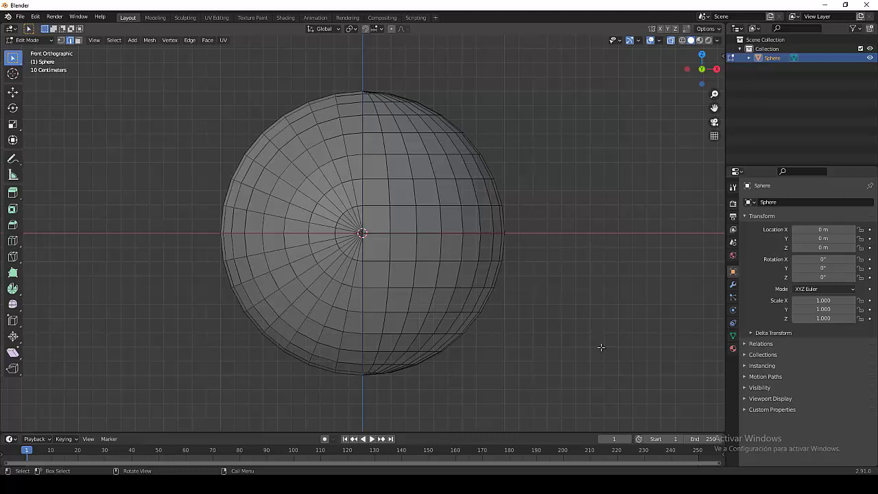
key(a)
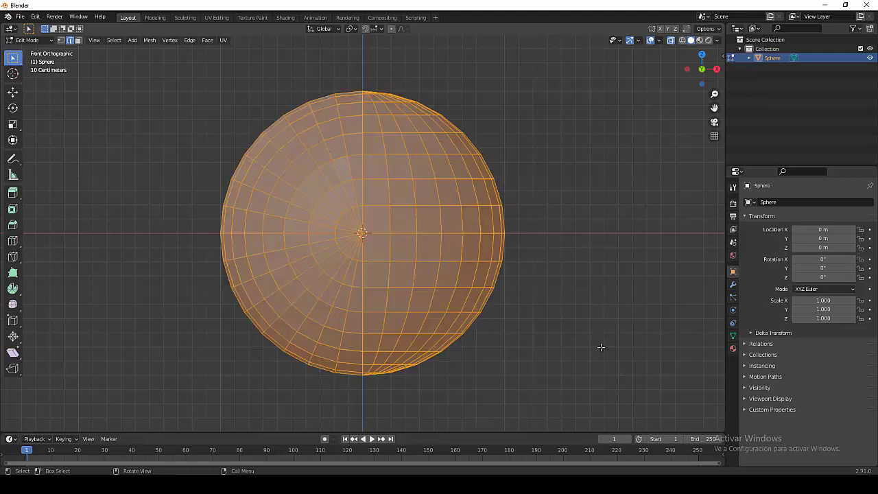
key(m)
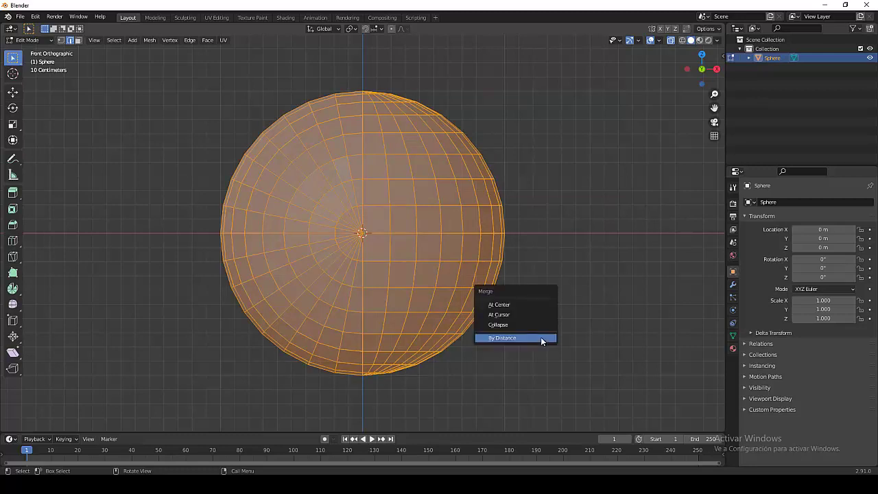
click(541, 337)
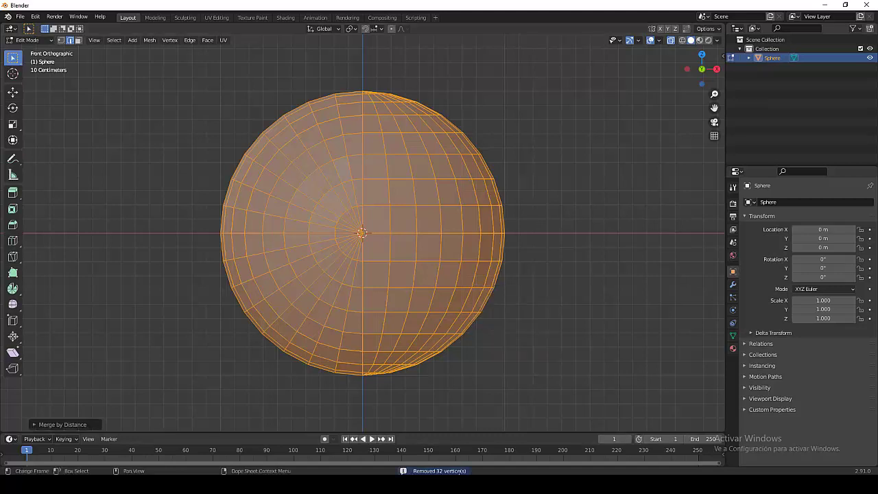
Step: In edge select mode, select the inner curved edge loop plus the adjacent outer loop
key(3)
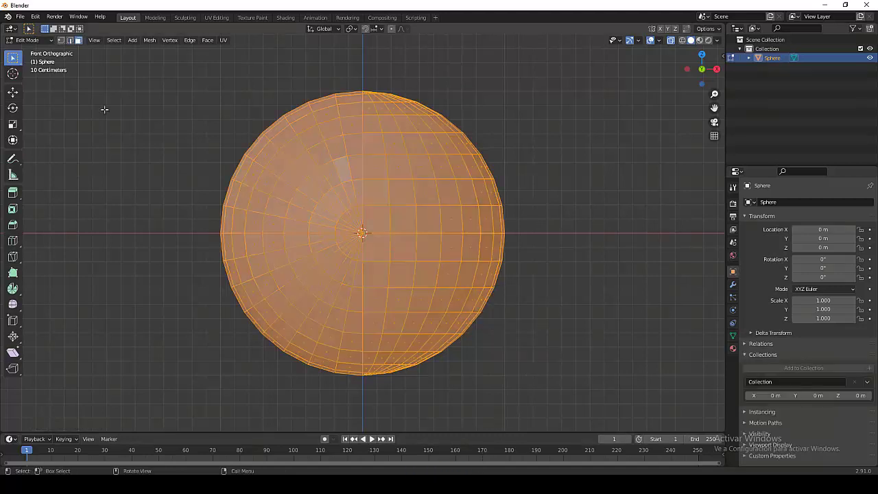
click(69, 39)
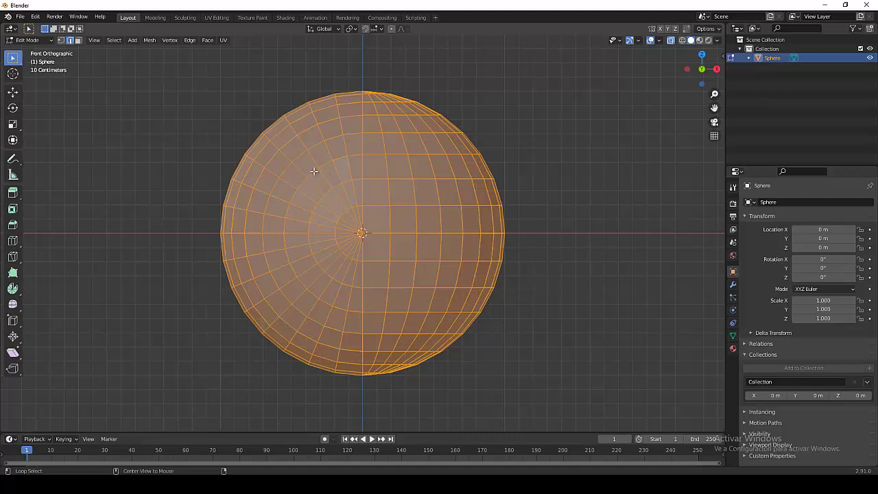
alt+click(314, 171)
alt+click(313, 172)
alt+click(313, 171)
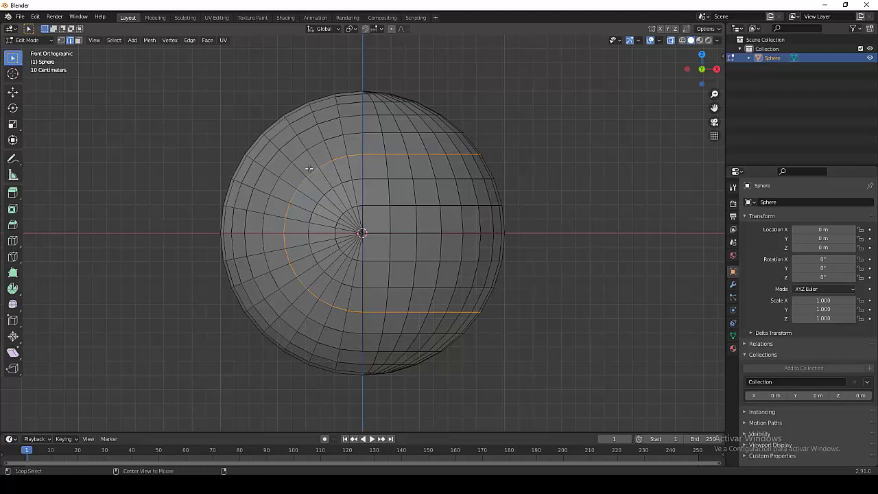
alt+shift+click(302, 157)
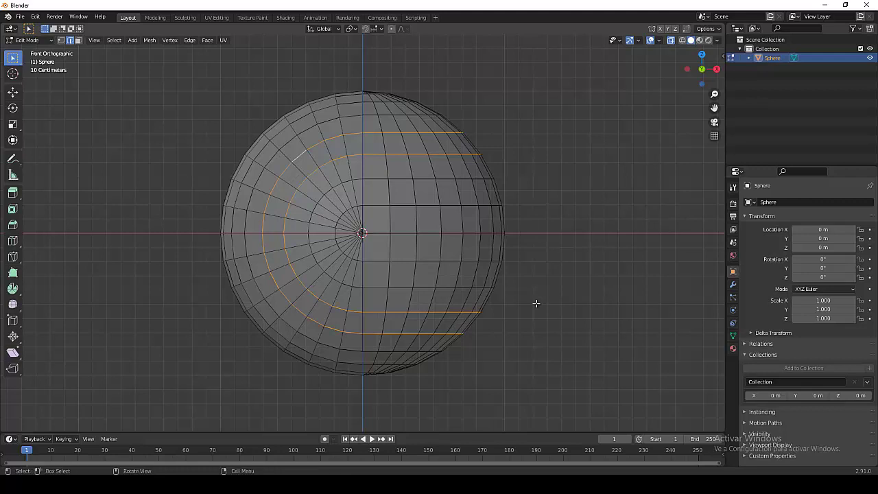
Step: Bevel the two loops, select the face strip between them, and change the pivot point
key(ctrl+b)
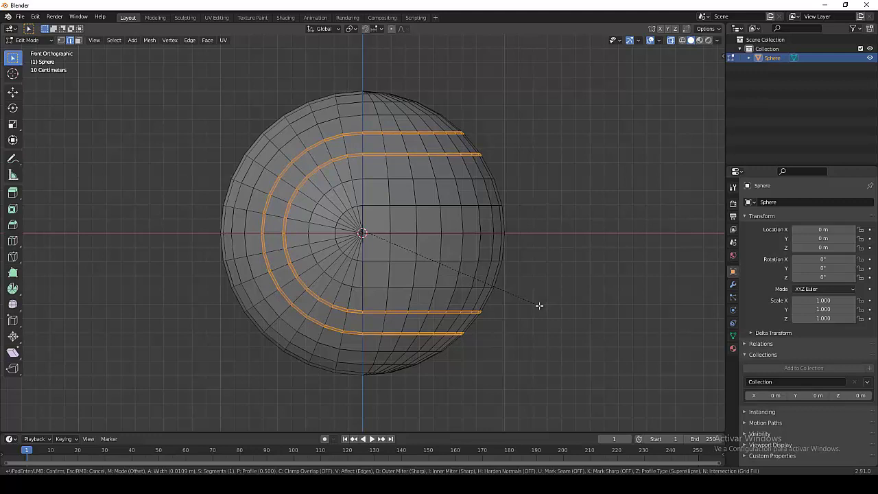
click(539, 305)
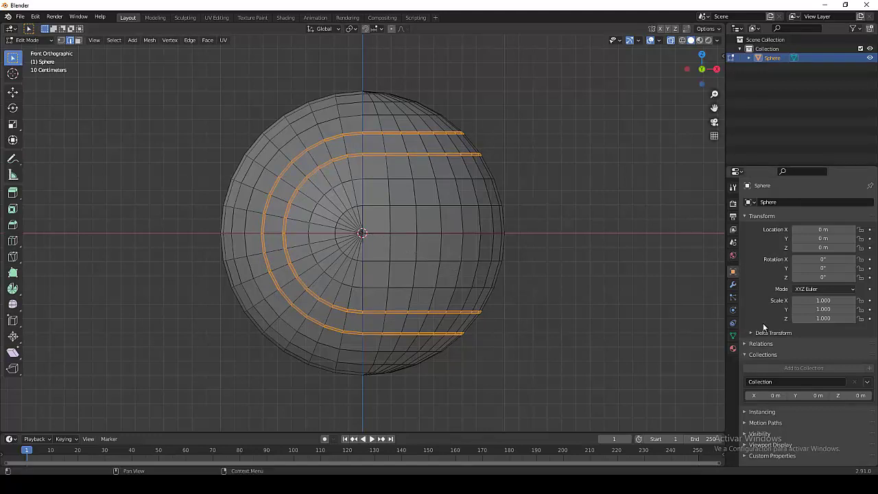
click(78, 43)
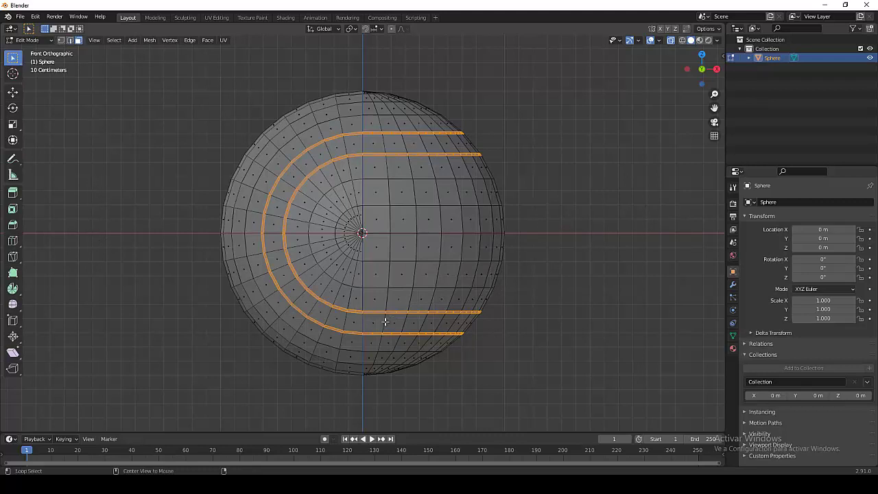
alt+click(386, 321)
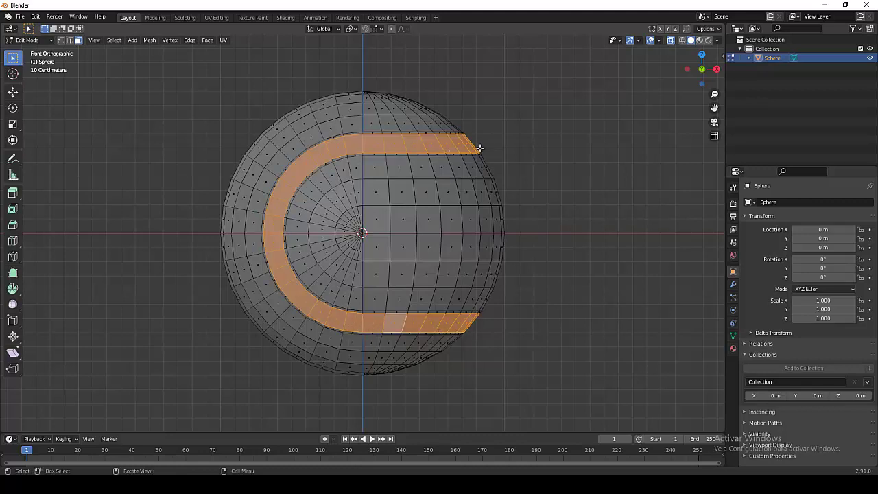
key(period)
Step: Scale the seam strip to 0.983 and grow the selection by one ring of faces
key(s)
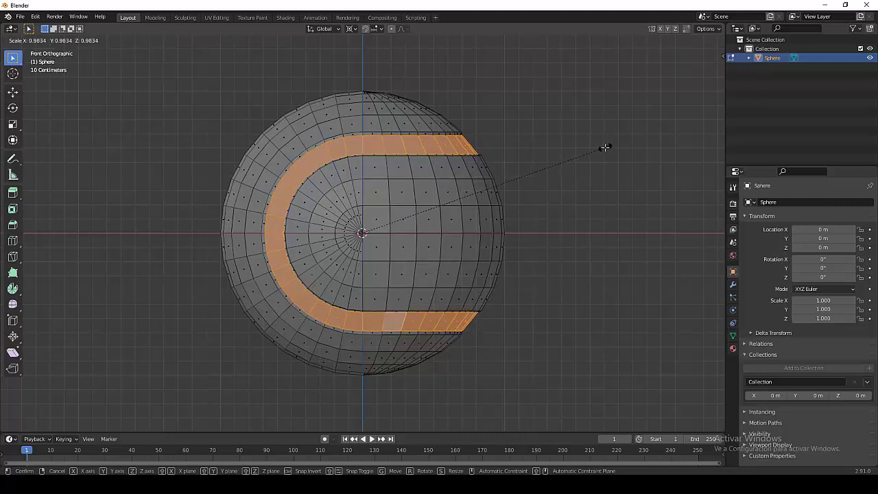
click(604, 148)
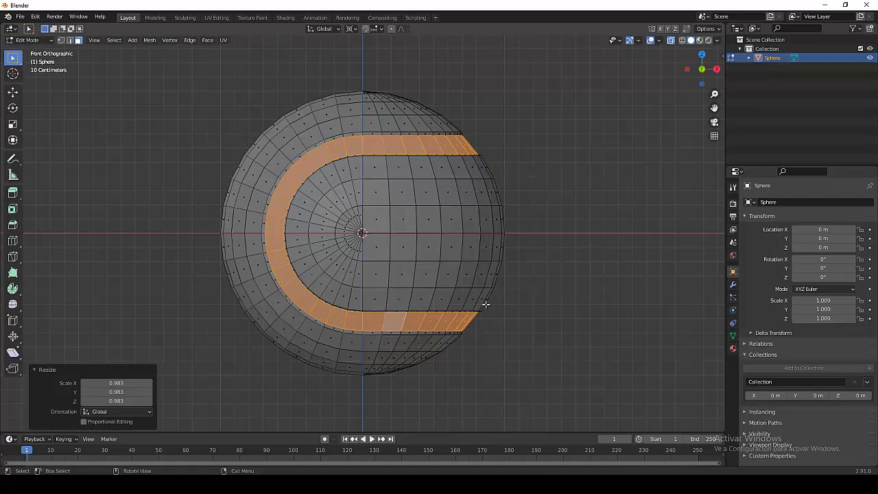
key(ctrl+KP_Add)
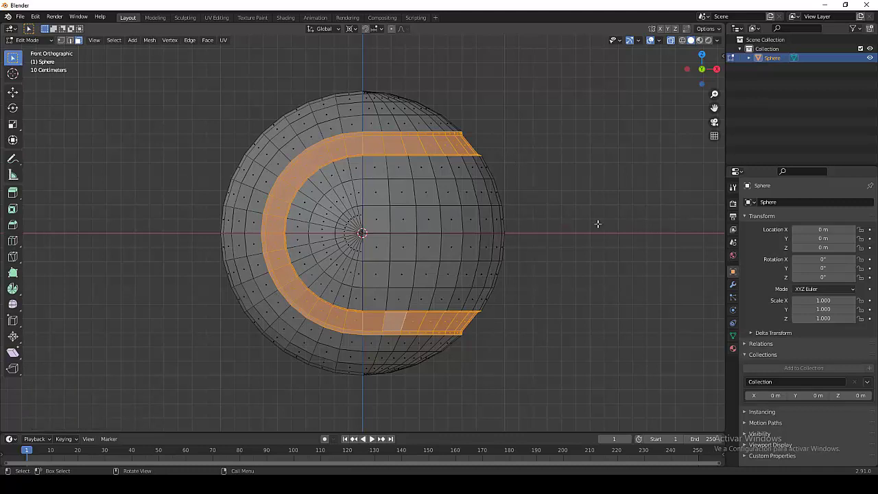
click(279, 20)
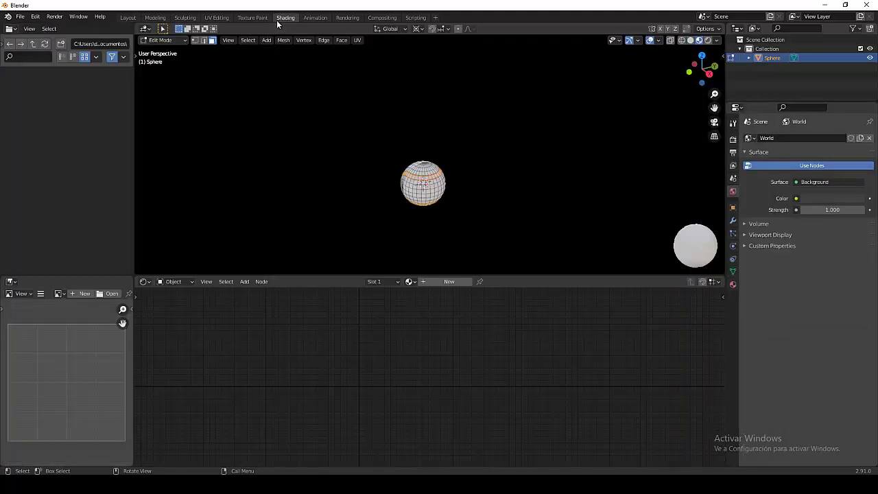
Step: Add a new material, Material.002, to the sphere in the Shader Editor
click(426, 282)
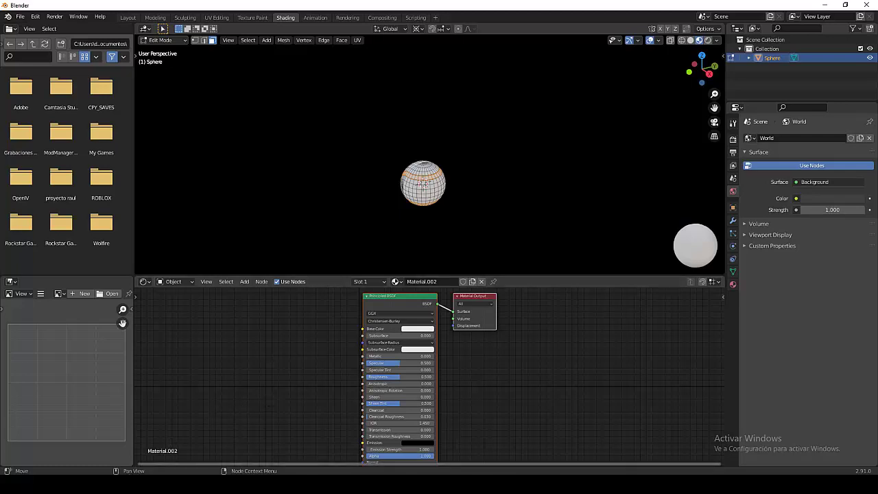
Step: Switch to the File Explorer window showing the RAUL folder
click(125, 461)
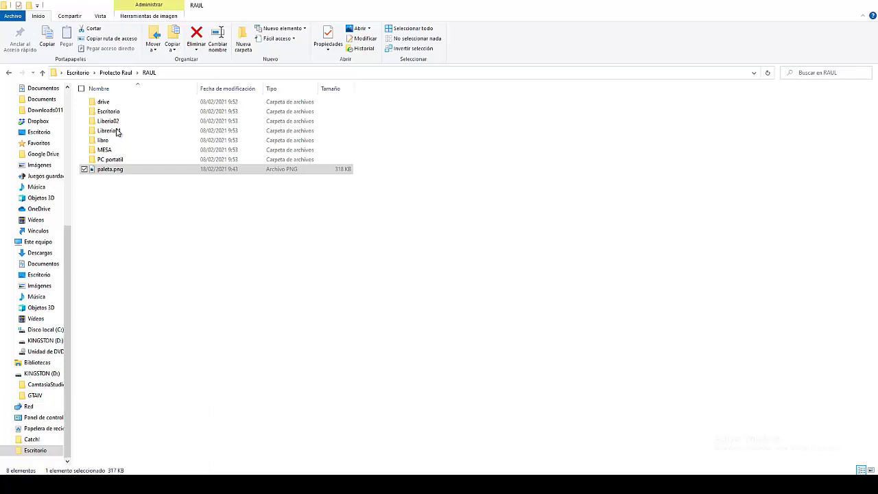
Step: Drag paleta.png into the Shader Editor and wire its Color output into Base Color
click(129, 454)
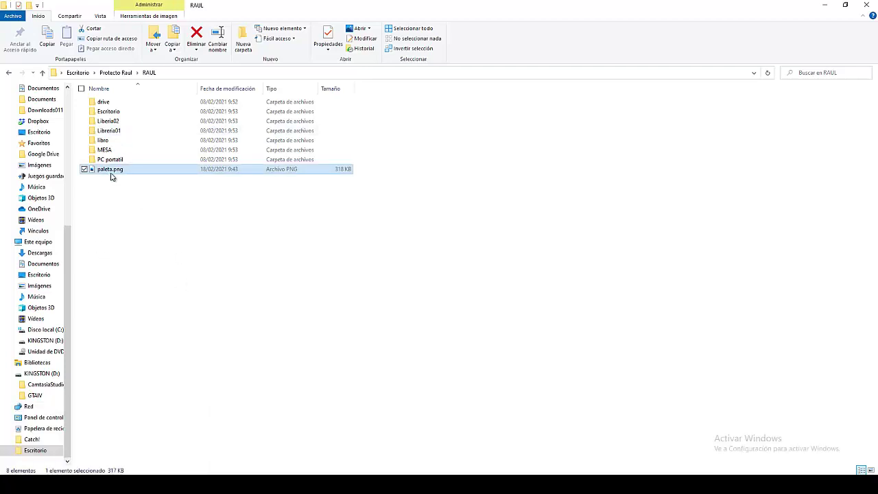
mouse_move(112, 171)
mouse_down()
mouse_move(168, 392)
mouse_move(244, 367)
mouse_up()
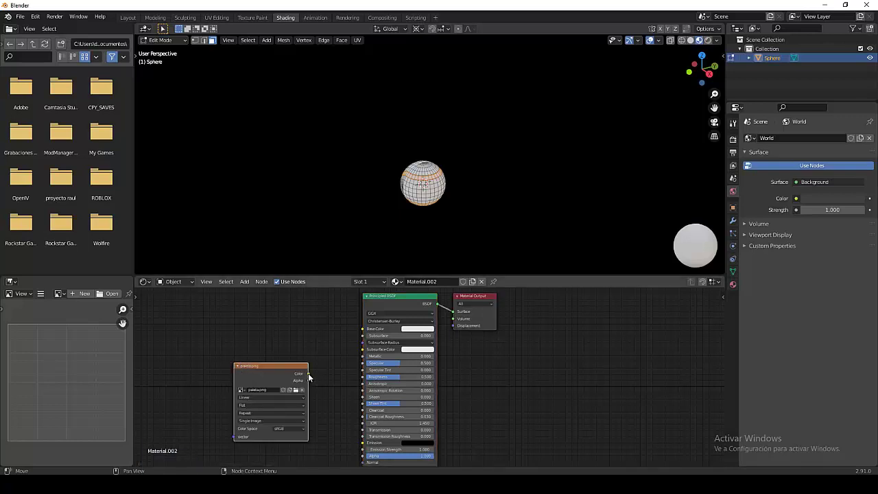
drag(308, 373, 363, 329)
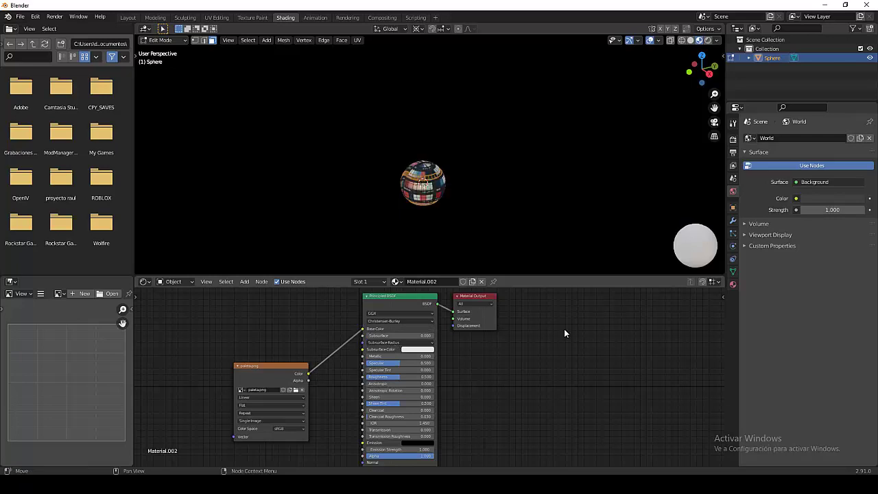
Step: In the UV Editing workspace, unwrap the selected seam-ring faces
click(218, 18)
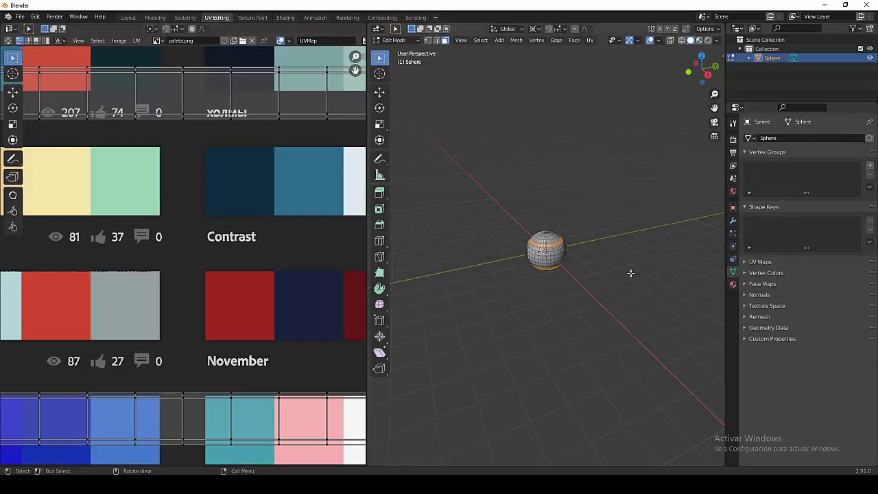
scroll(598, 257, up, 3)
scroll(593, 260, up, 4)
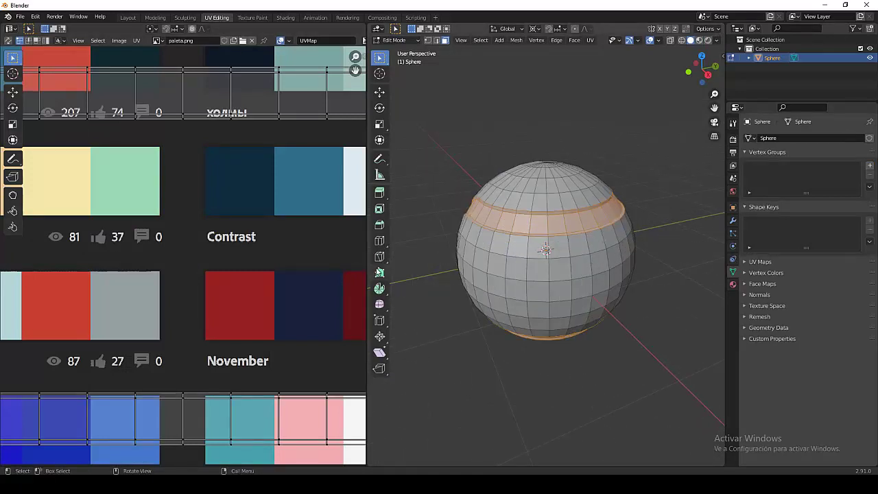
scroll(168, 289, down, 5)
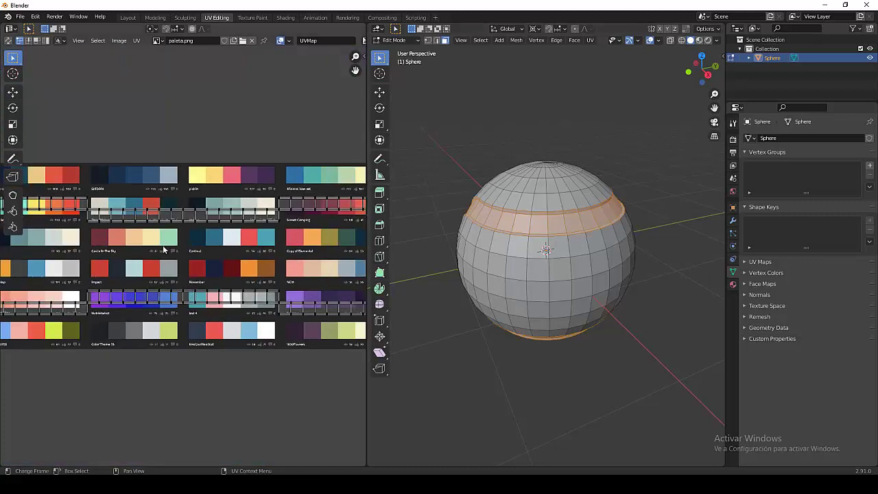
right_click(163, 248)
click(163, 248)
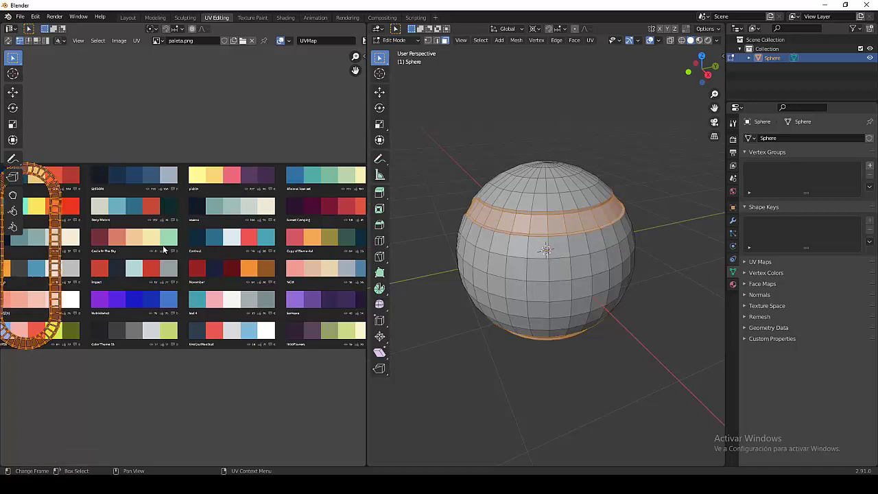
Step: Scale the ring UVs to 0, place them on the white swatch, then invert the selection
key(s)
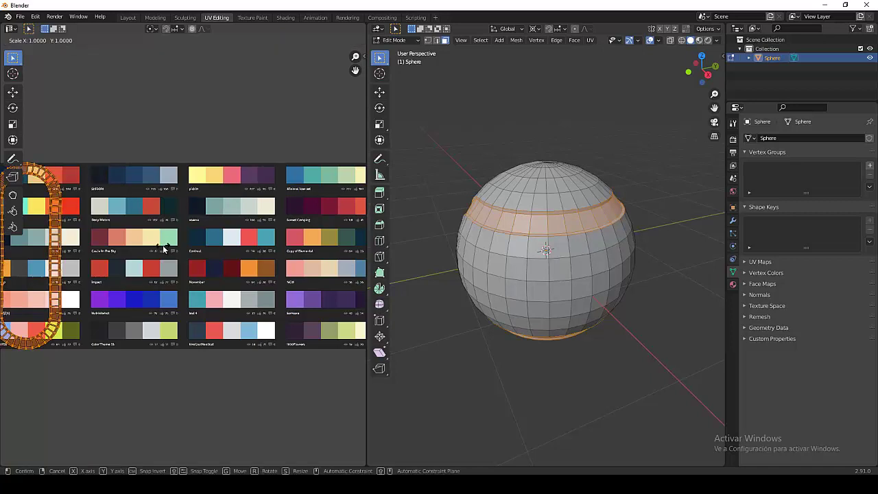
key(0)
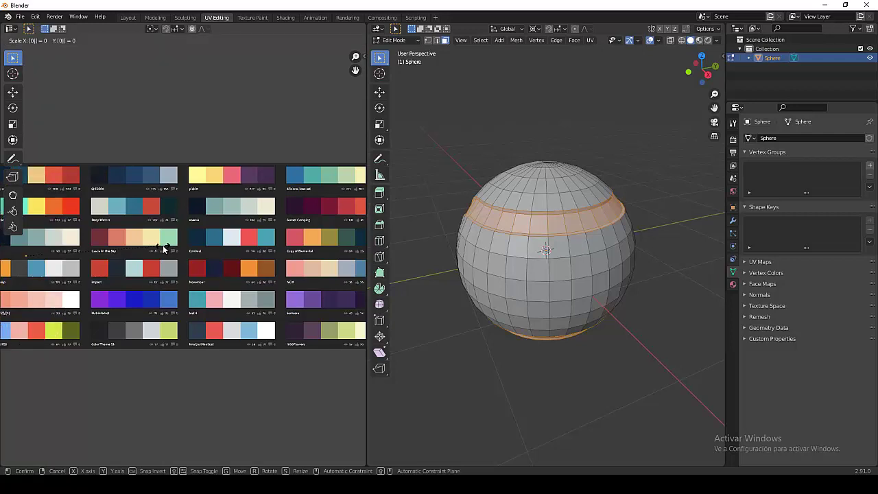
key(Return)
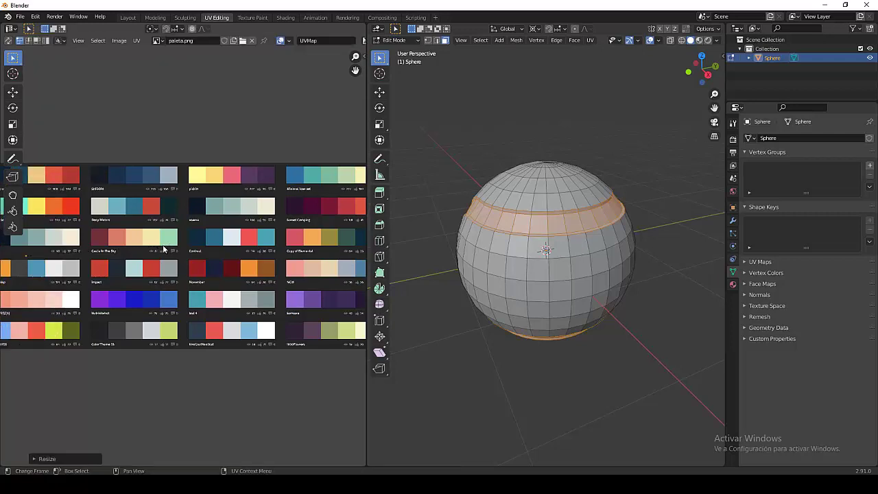
key(g)
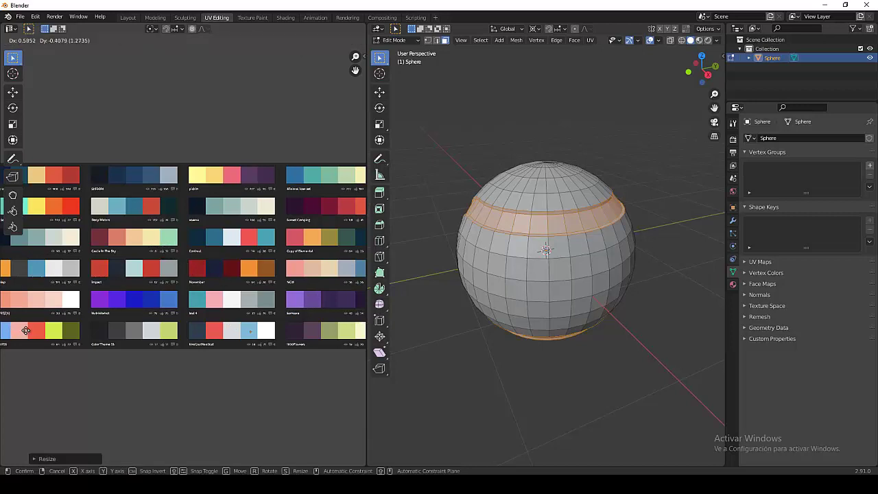
click(35, 334)
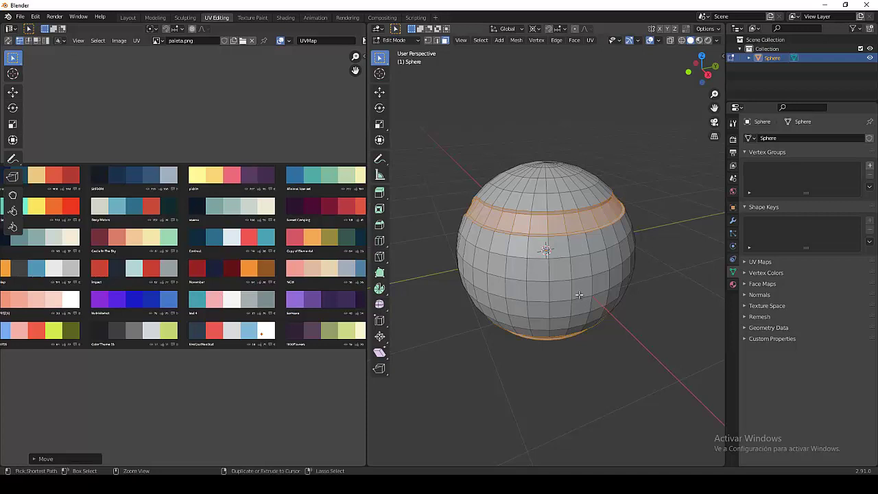
key(ctrl+i)
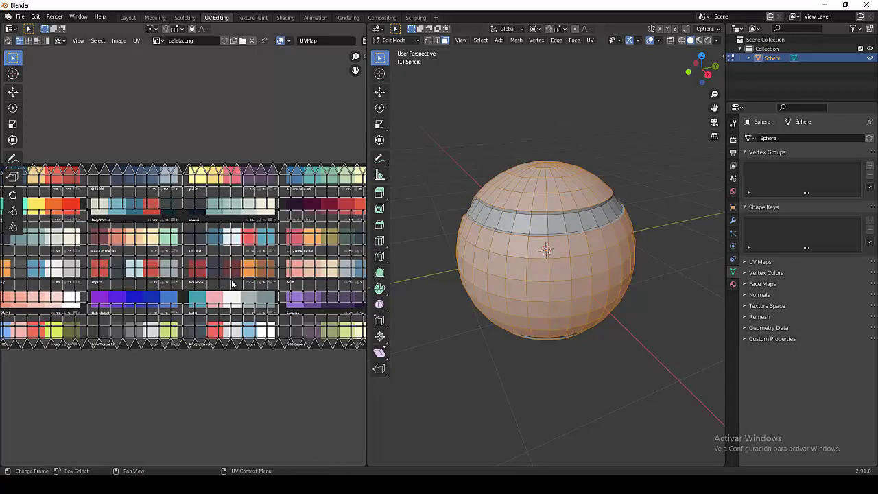
Step: Unwrap the remaining faces, scale all their UVs to 0 and place them on a green swatch
right_click(207, 249)
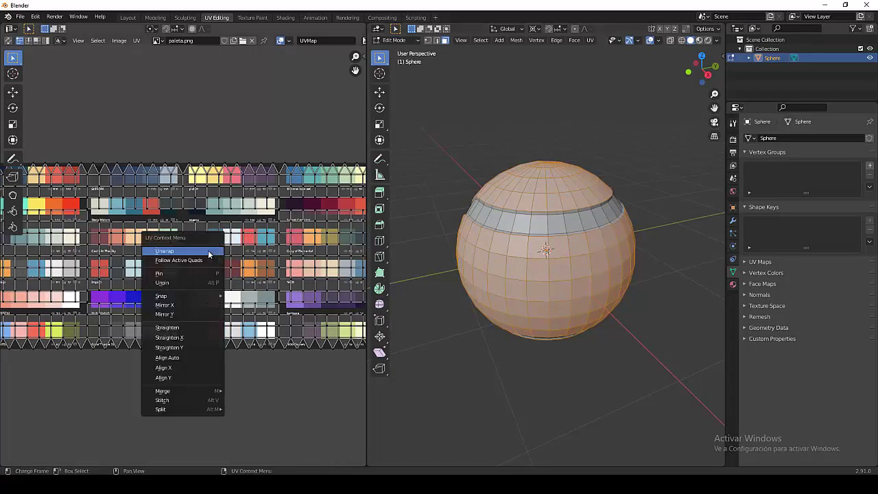
click(209, 252)
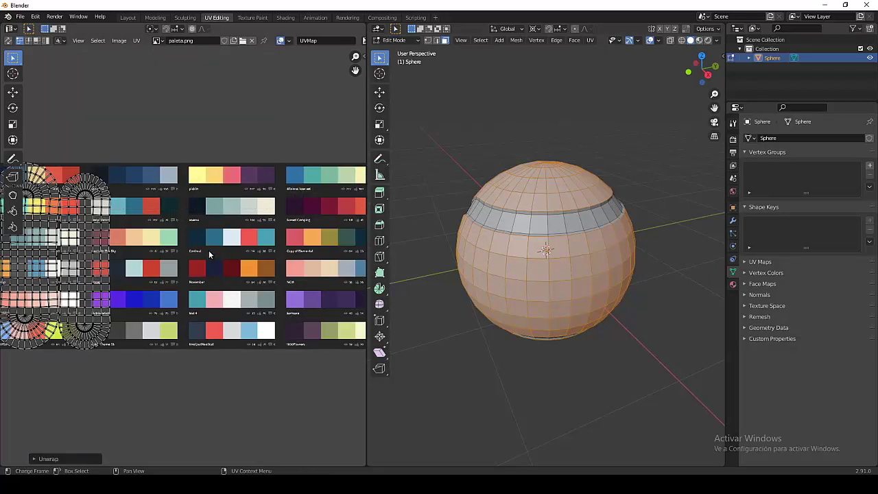
key(a)
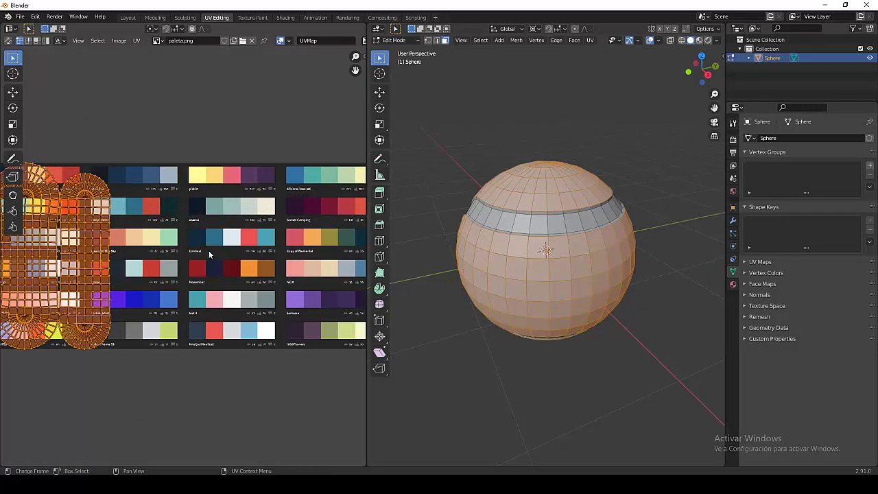
key(s)
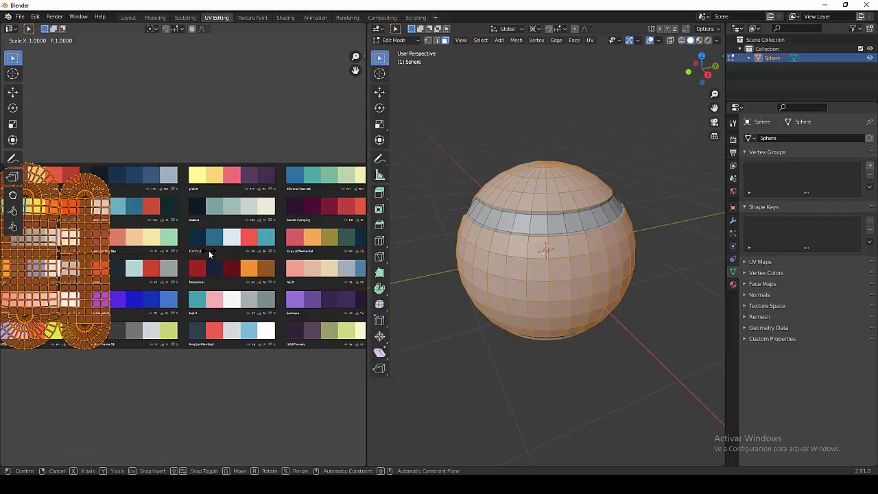
key(0)
key(Return)
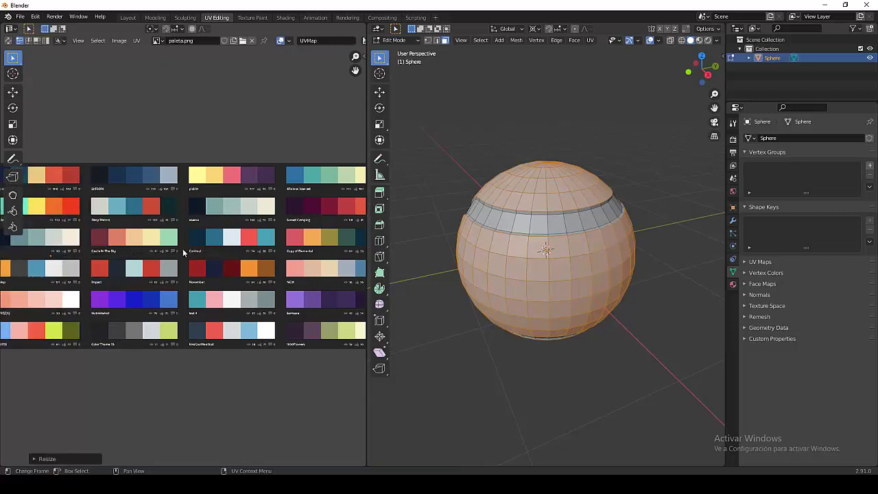
key(g)
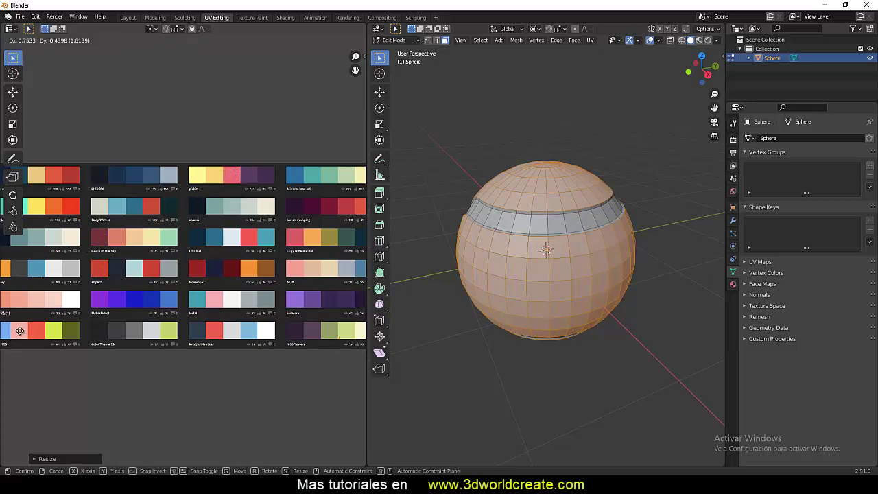
click(22, 331)
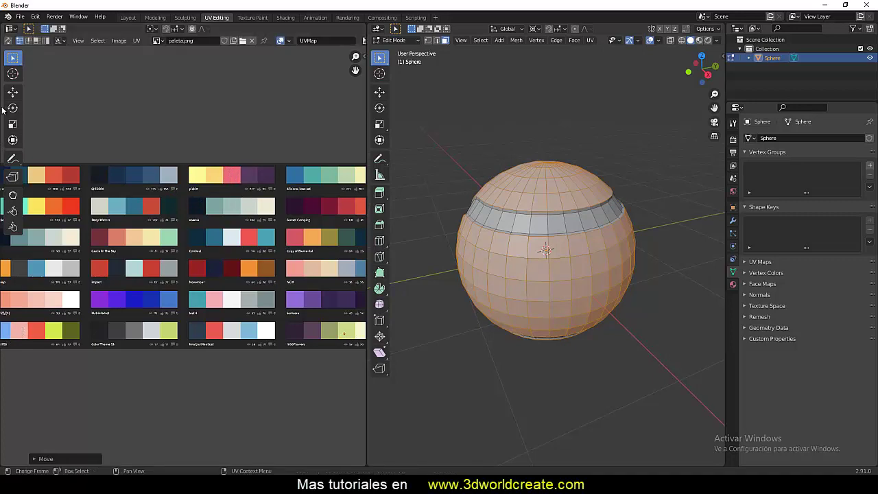
Step: In Layout, set viewport shading Color to Texture and turn off X-ray with Alt+Z
click(126, 17)
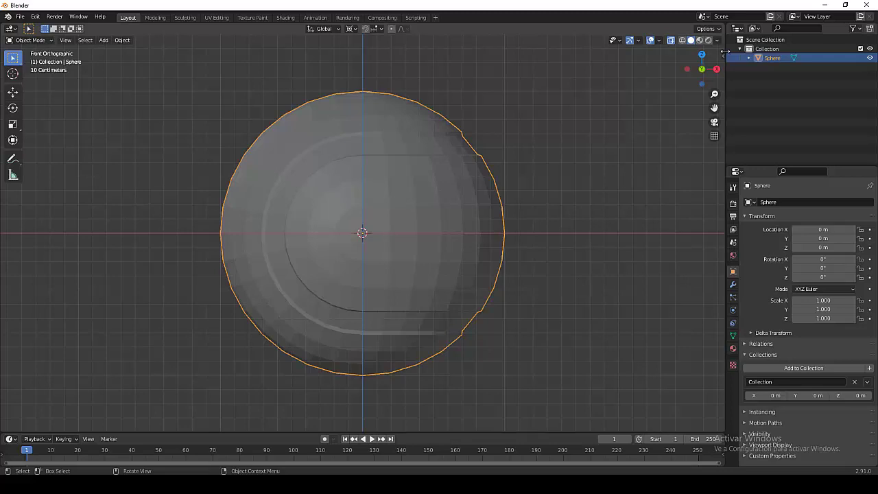
click(716, 40)
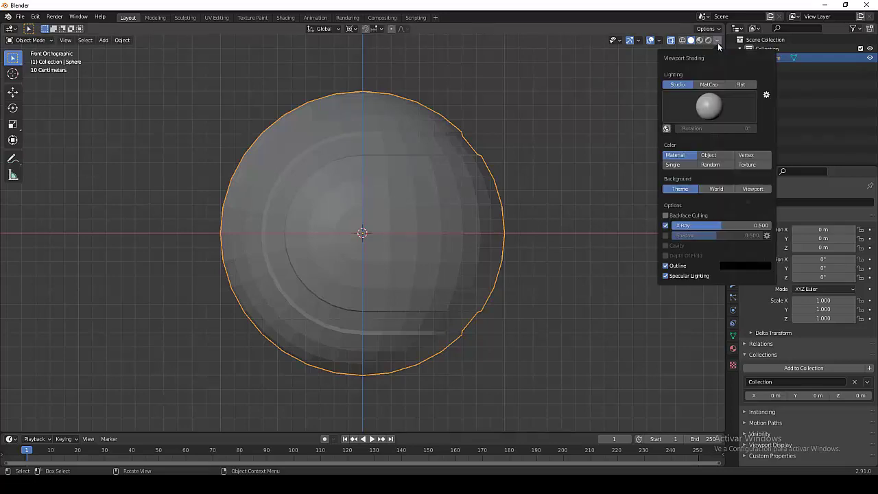
click(742, 166)
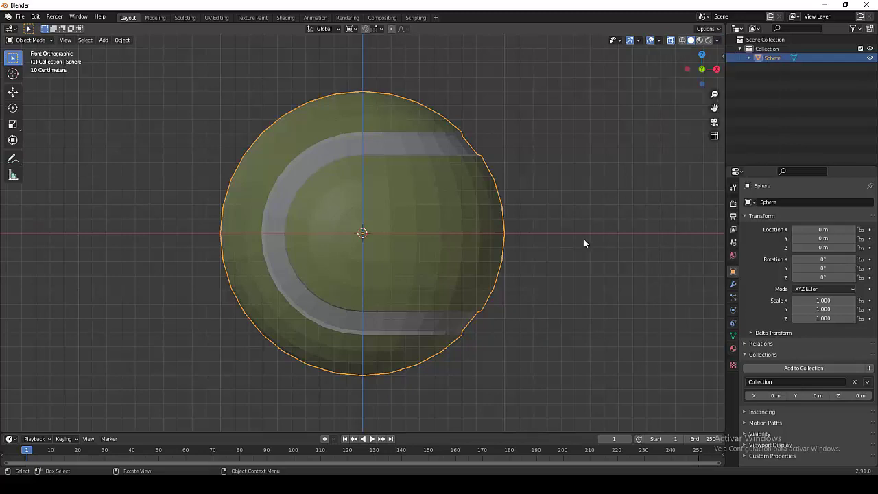
key(alt)
key(alt+z)
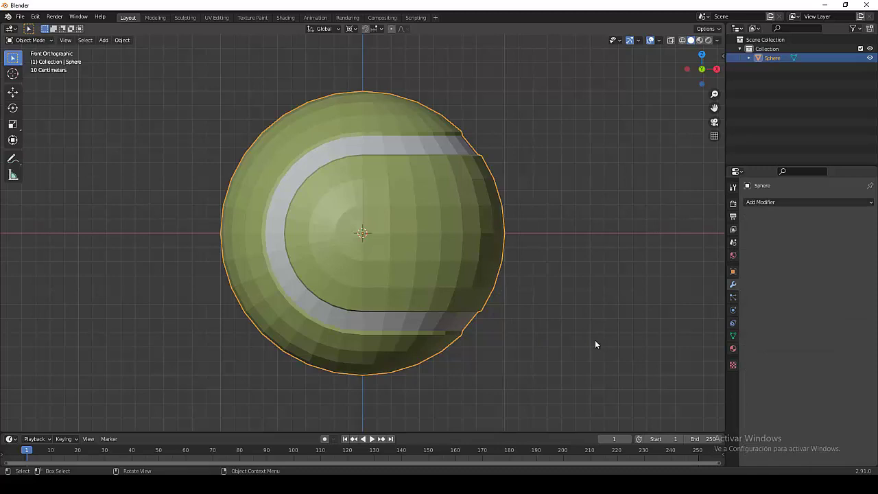
Step: Apply Shade Smooth to the sphere, then add a Subdivision Surface modifier and apply it
right_click(330, 223)
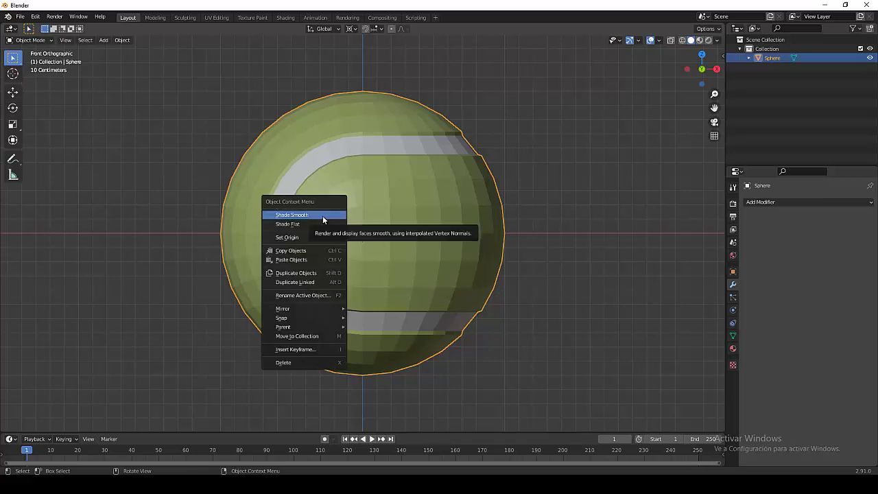
click(324, 217)
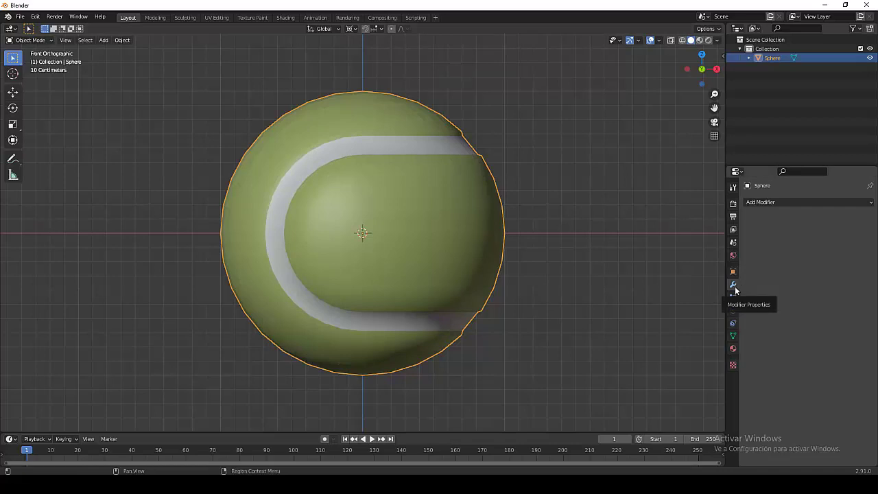
click(768, 203)
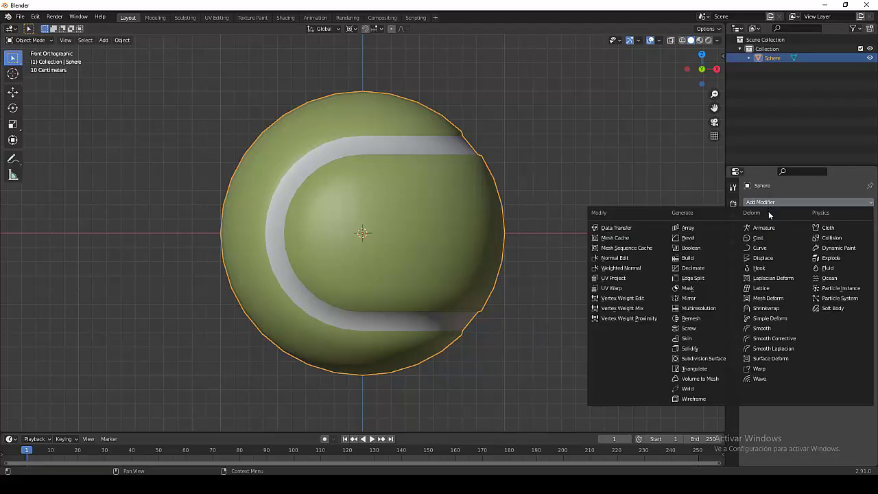
click(706, 358)
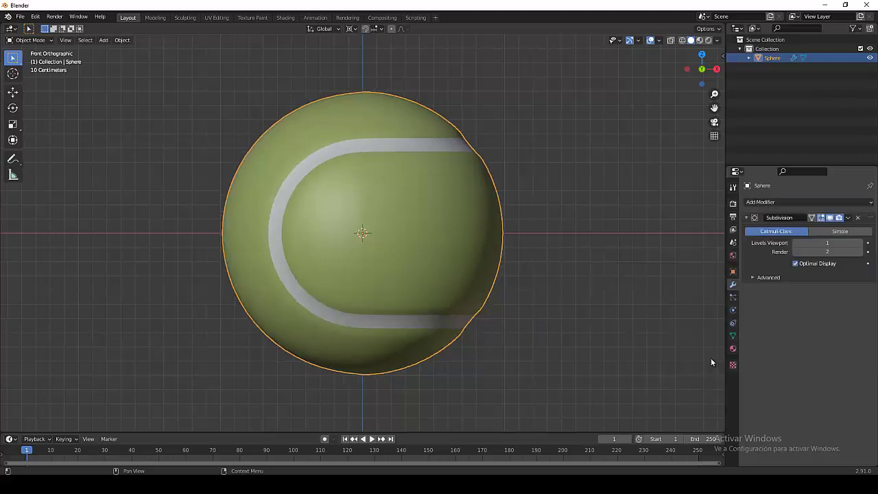
click(848, 218)
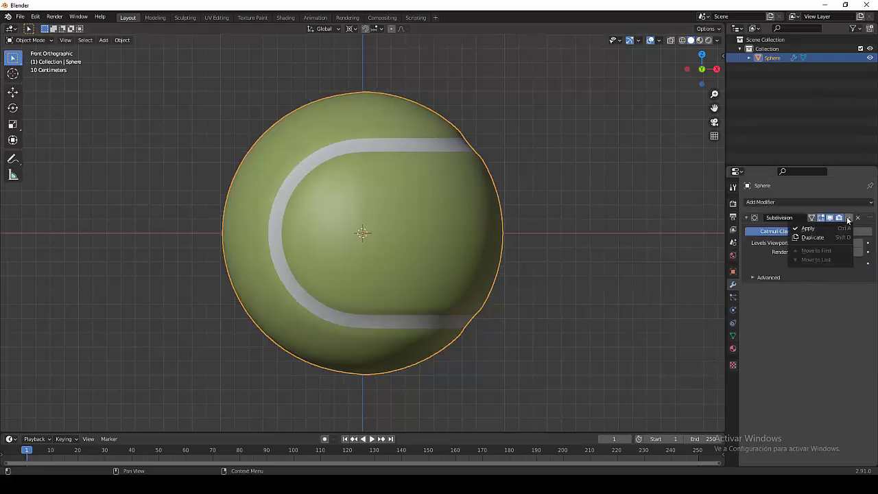
click(833, 228)
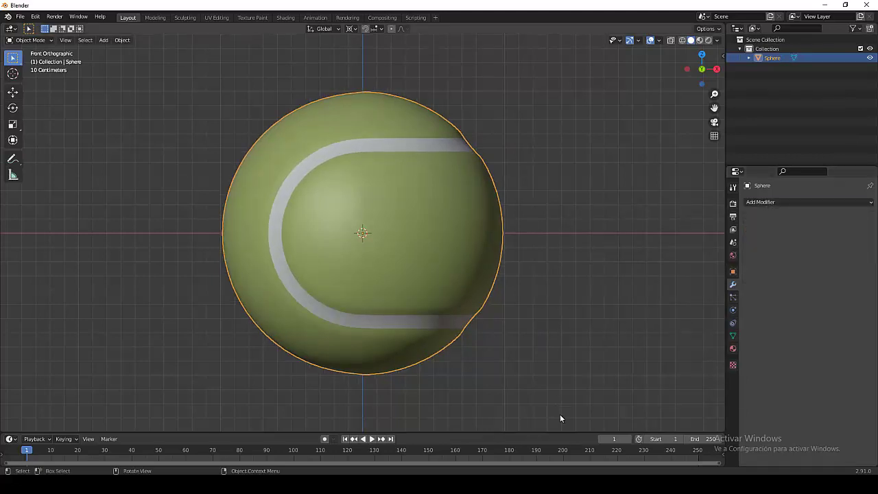